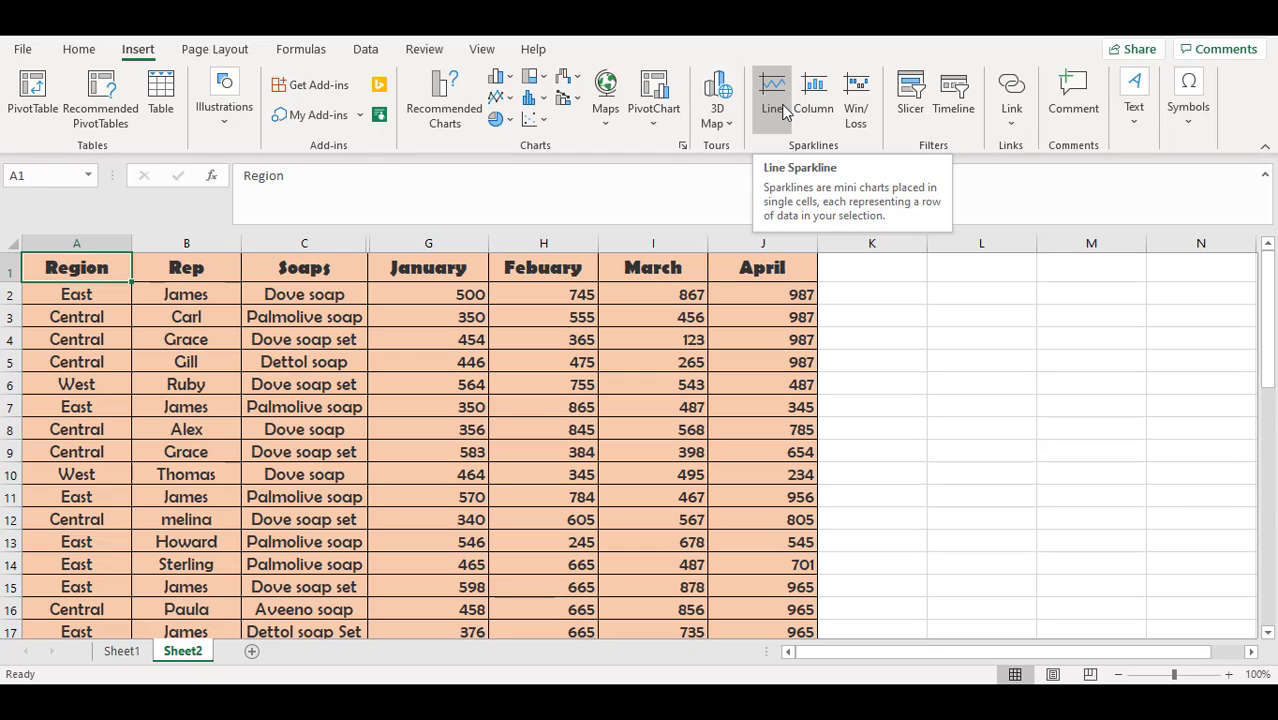
Insert a line sparkline in cell K2 based on the data range A2:J2
click(778, 112)
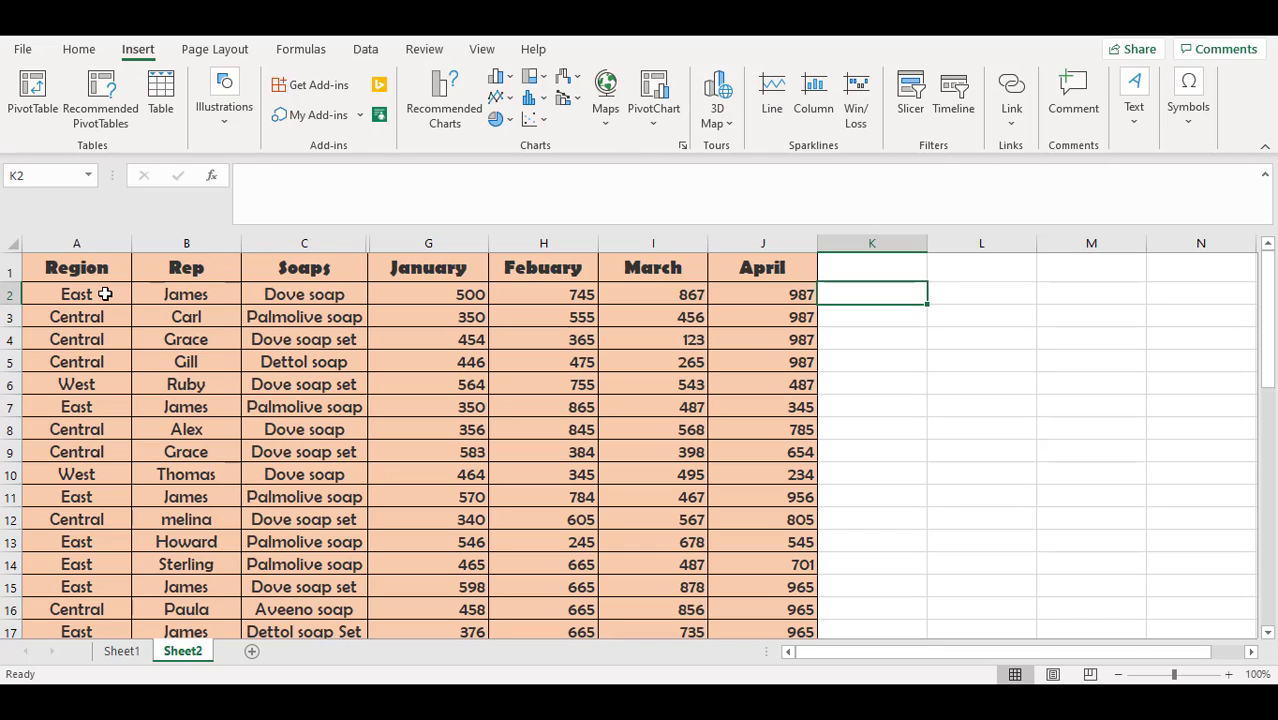
click(105, 294)
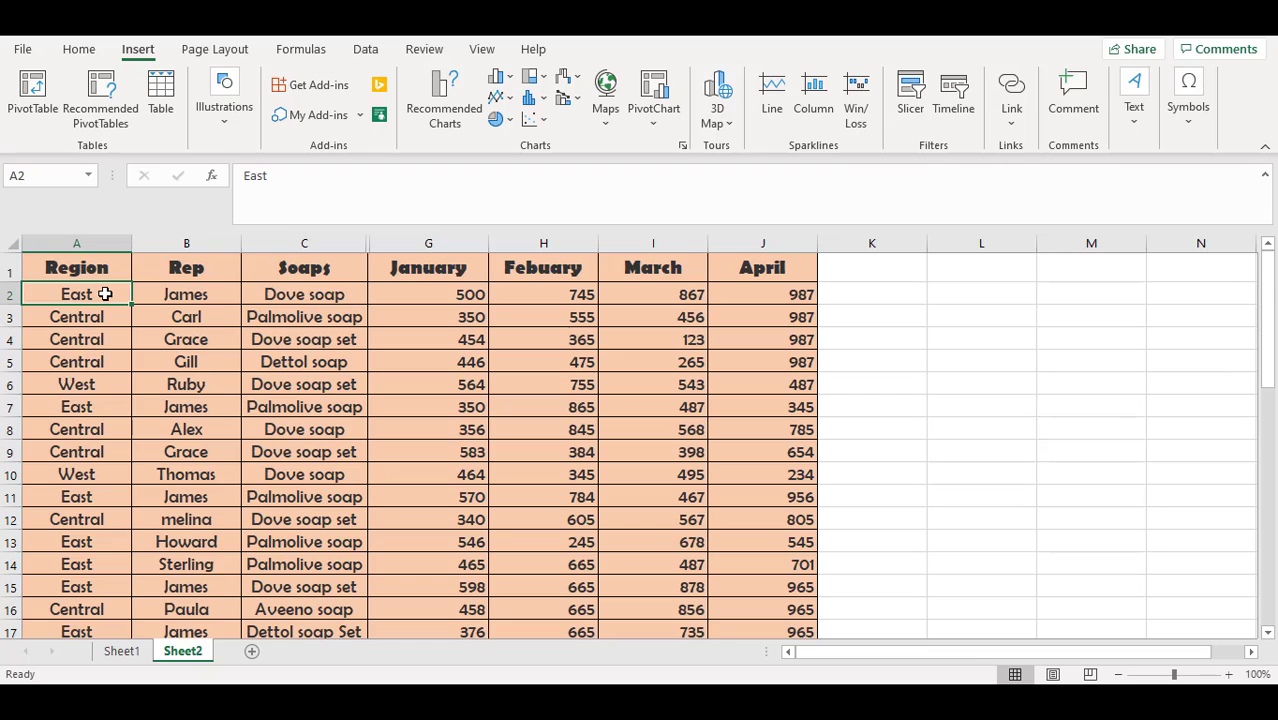
key(shift+Right)
key(shift+Right)
key(shift+Right)
key(shift+Right)
key(shift+Right)
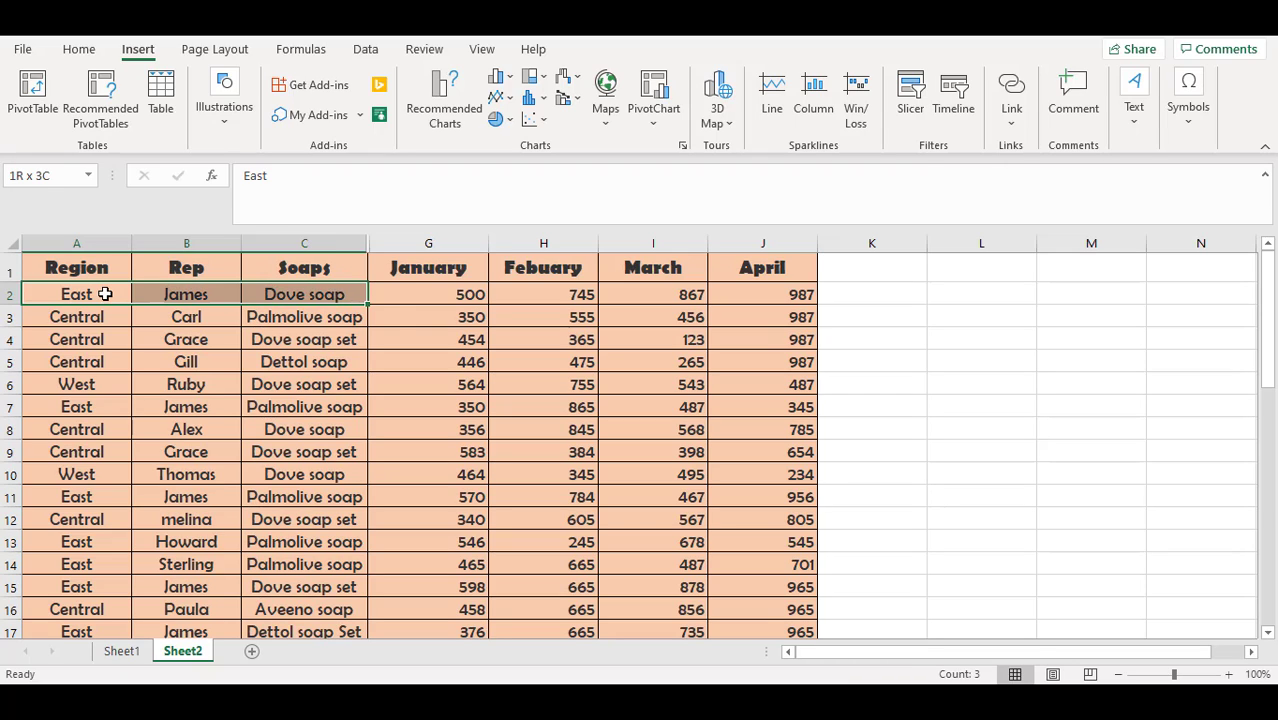
key(shift+Right)
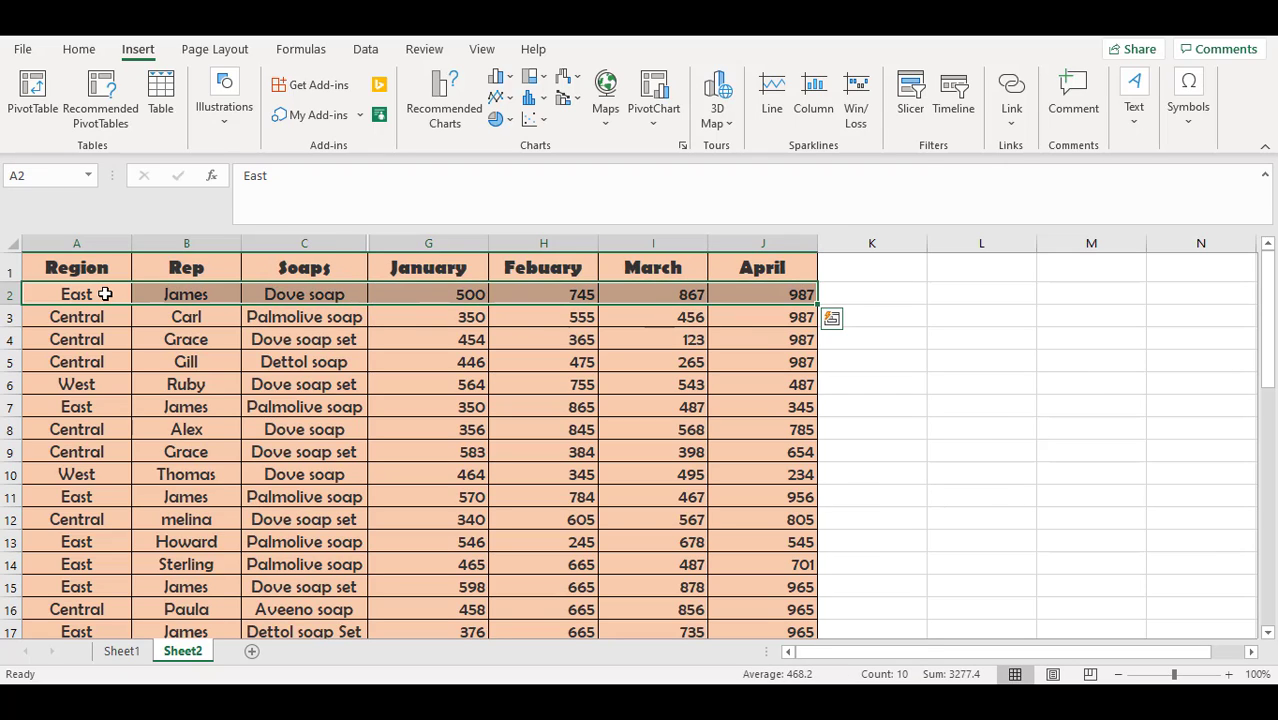
click(762, 98)
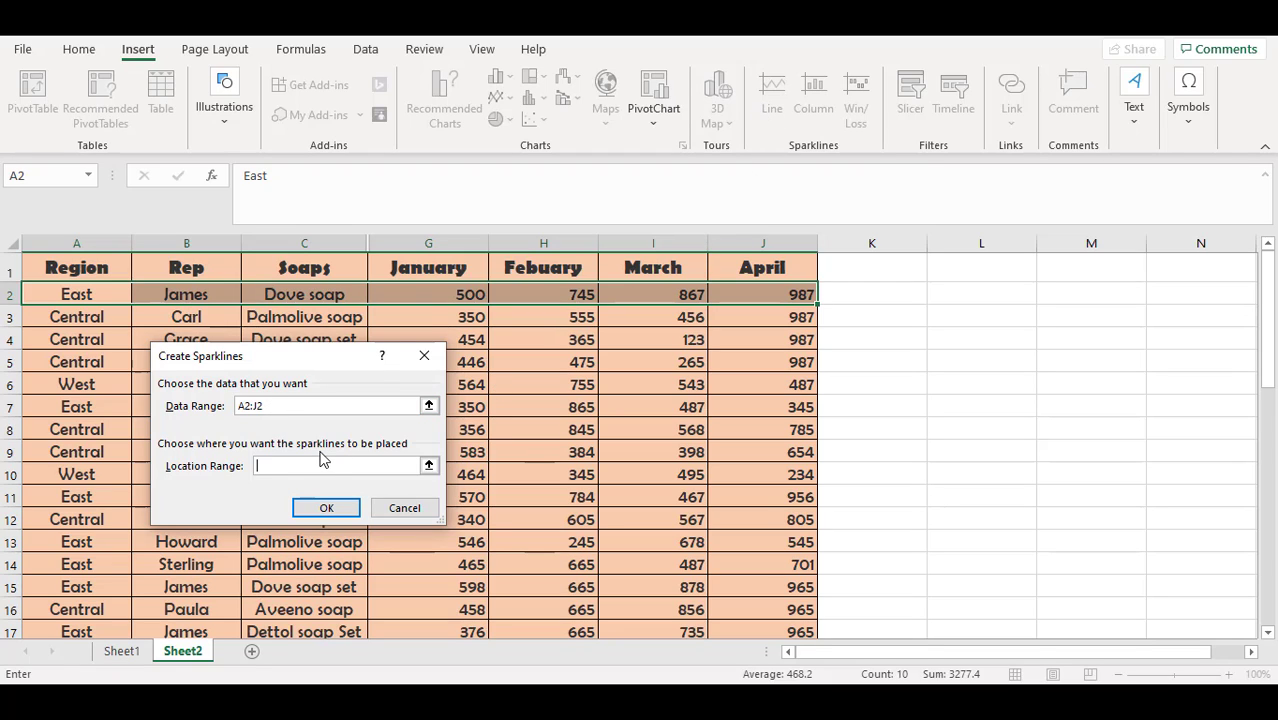
click(429, 407)
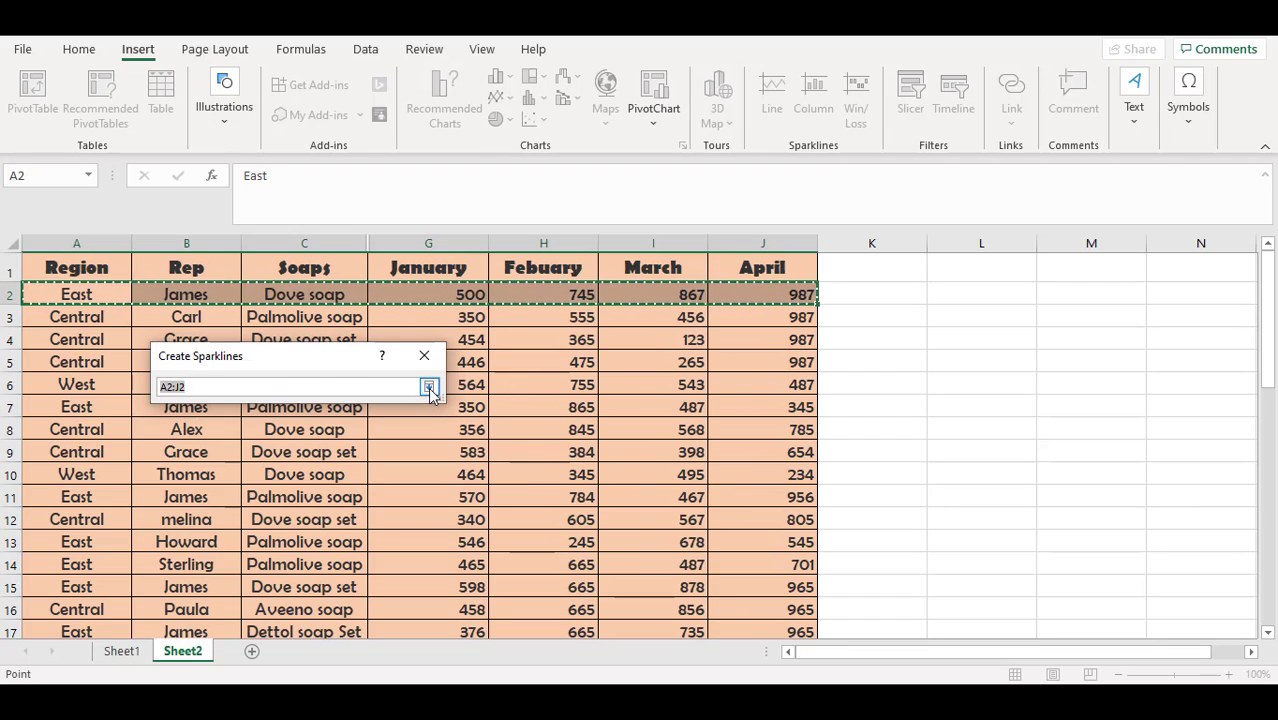
click(429, 389)
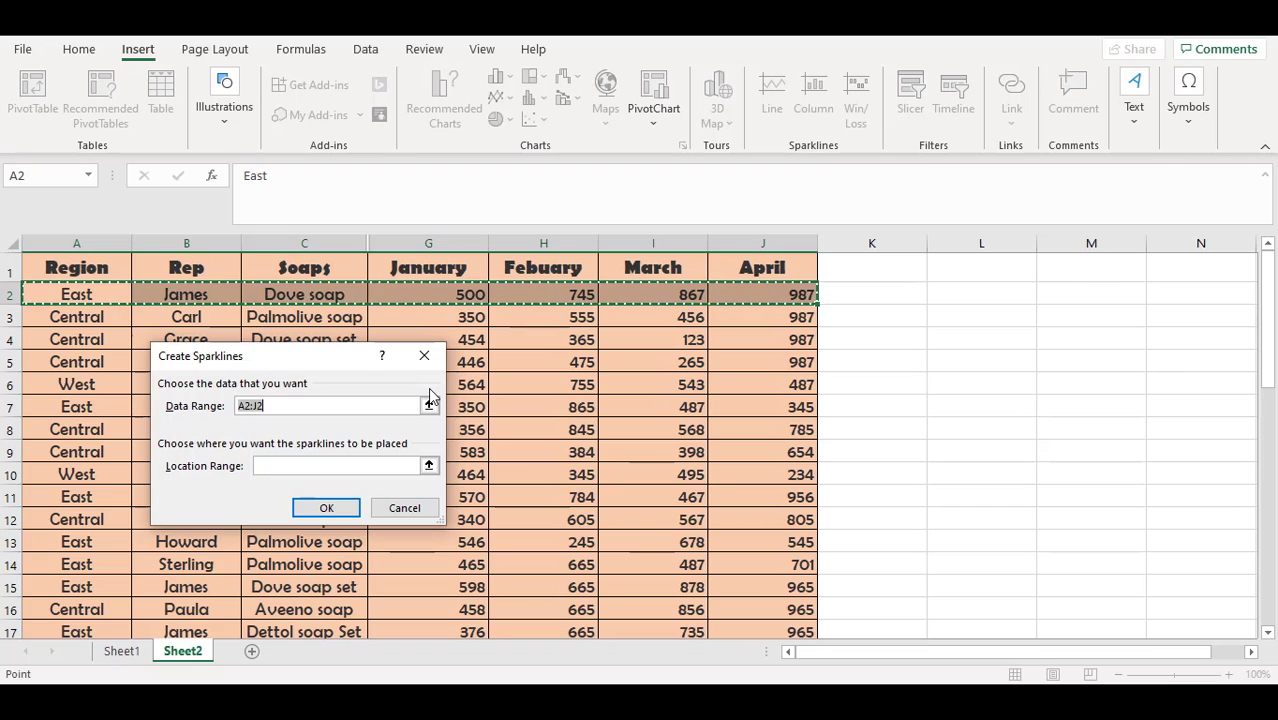
click(380, 470)
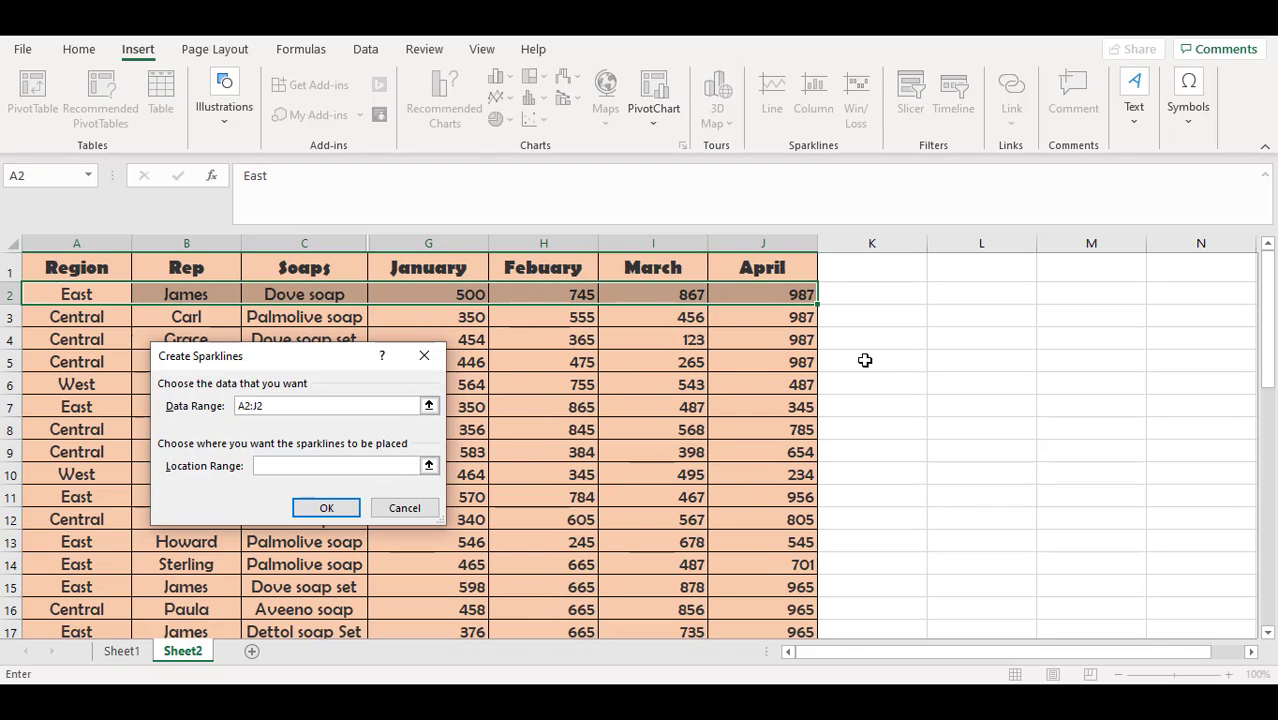
click(867, 296)
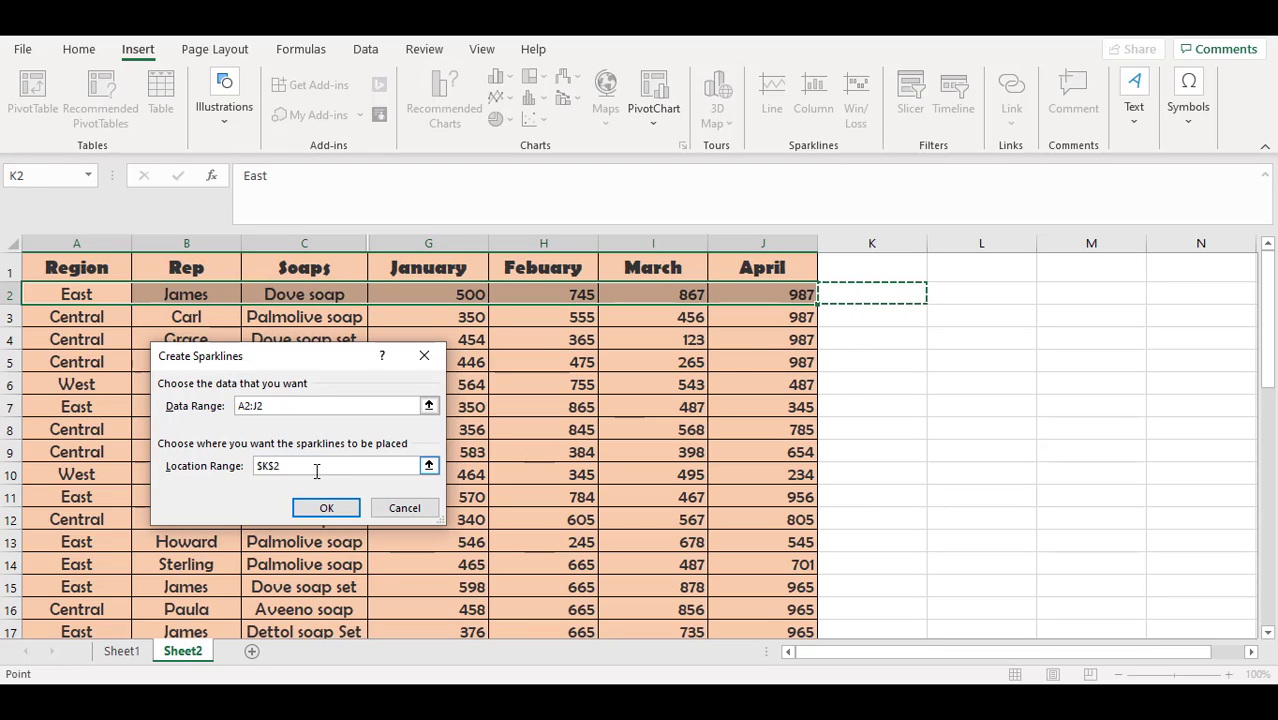
click(323, 502)
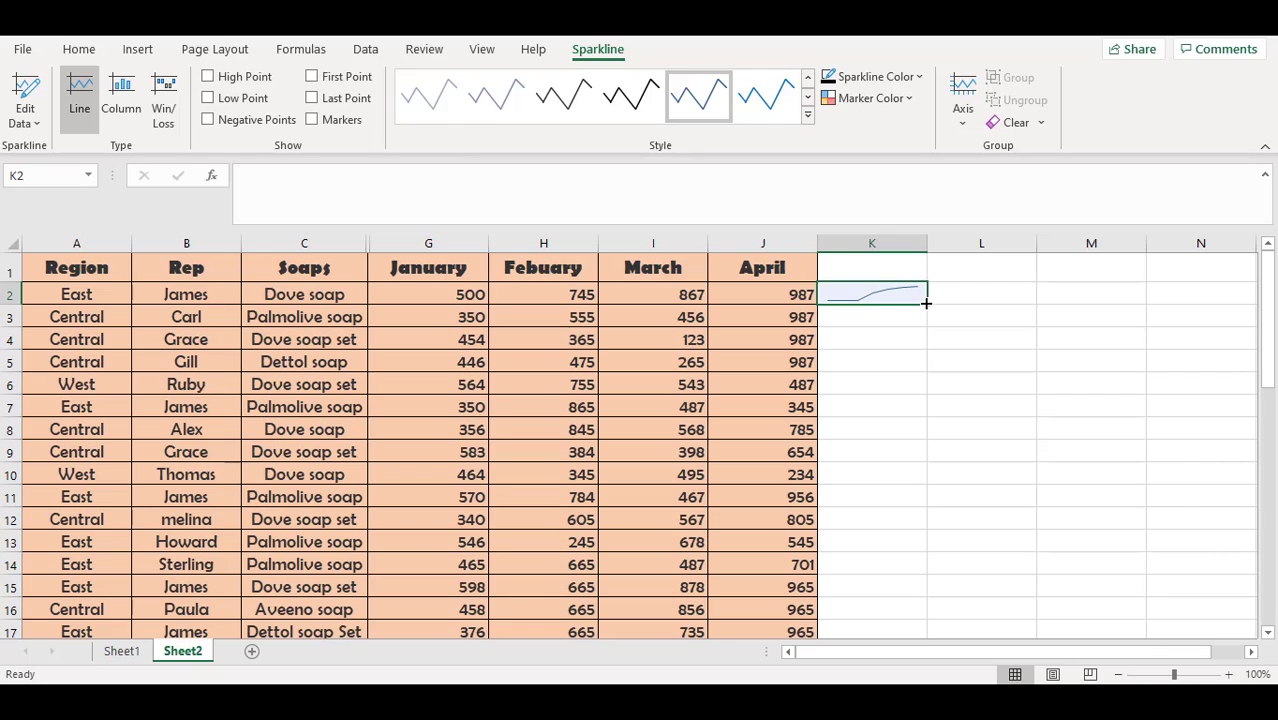
Fill the K2 sparkline down column K through row 19
drag(927, 302, 918, 563)
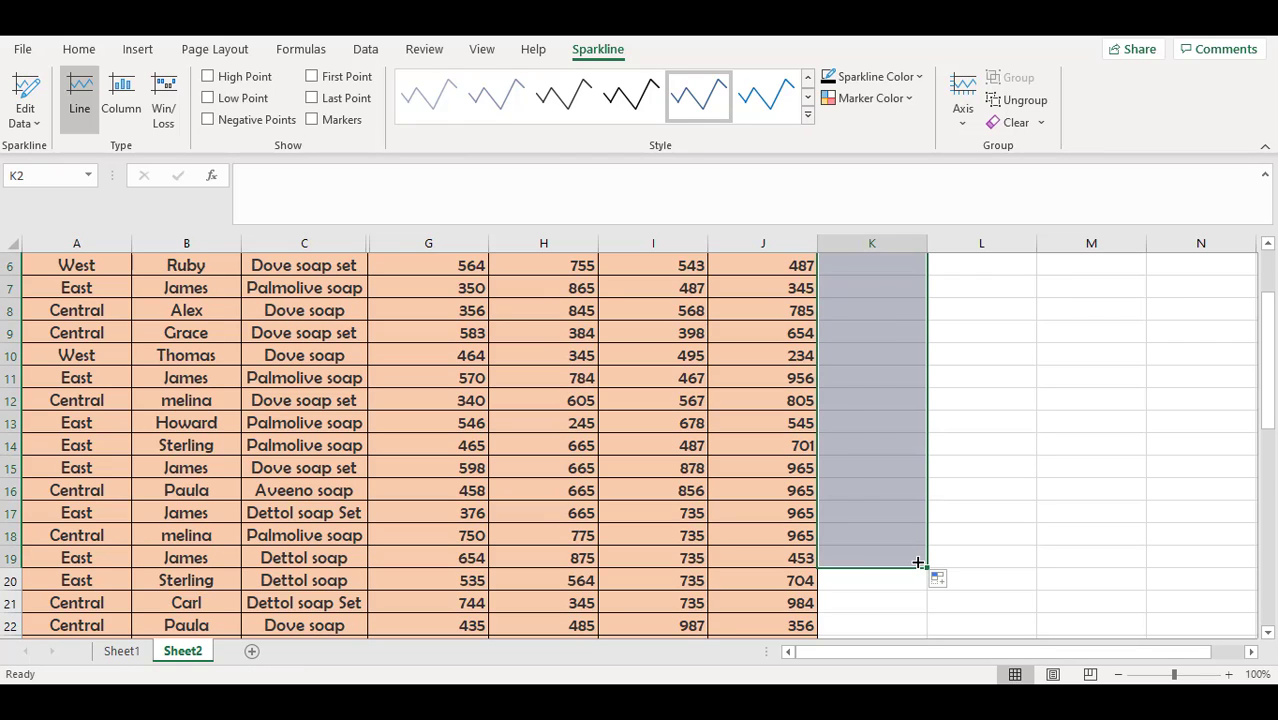
drag(1266, 420, 1273, 360)
click(981, 497)
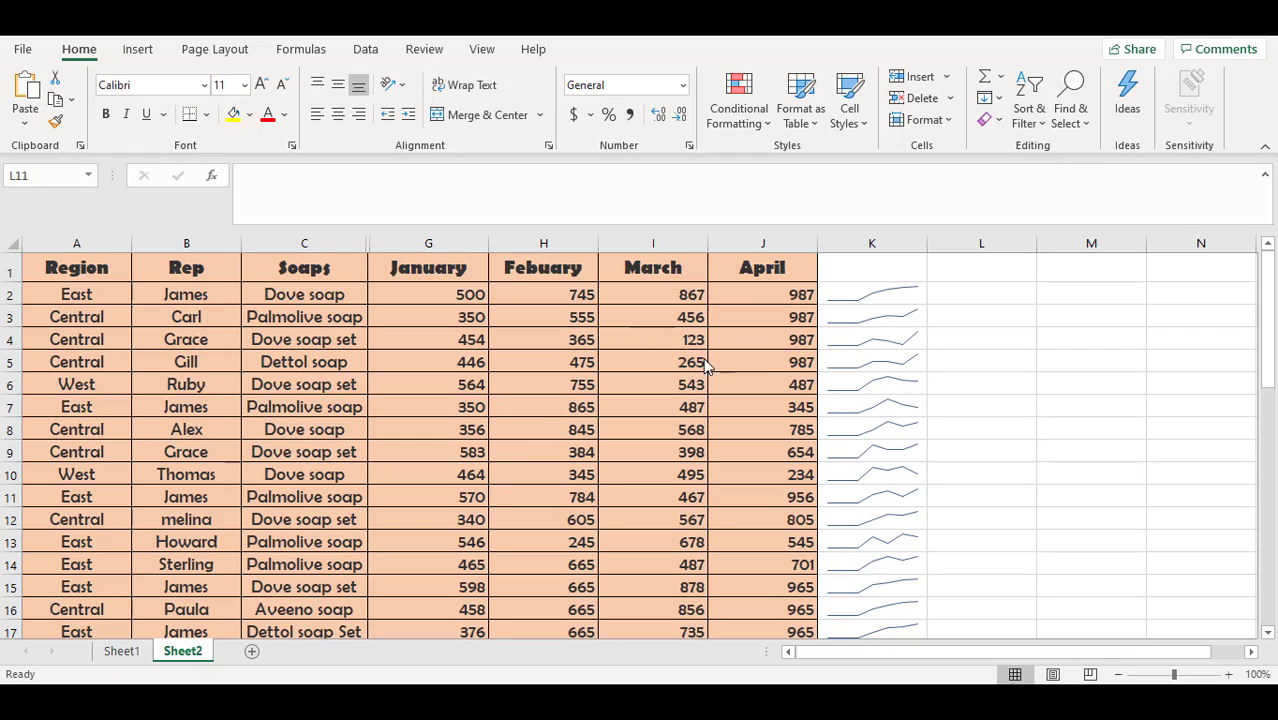
Make all rows of the sheet equally tall, about three times the header row's height, to enlarge the sparklines
click(10, 246)
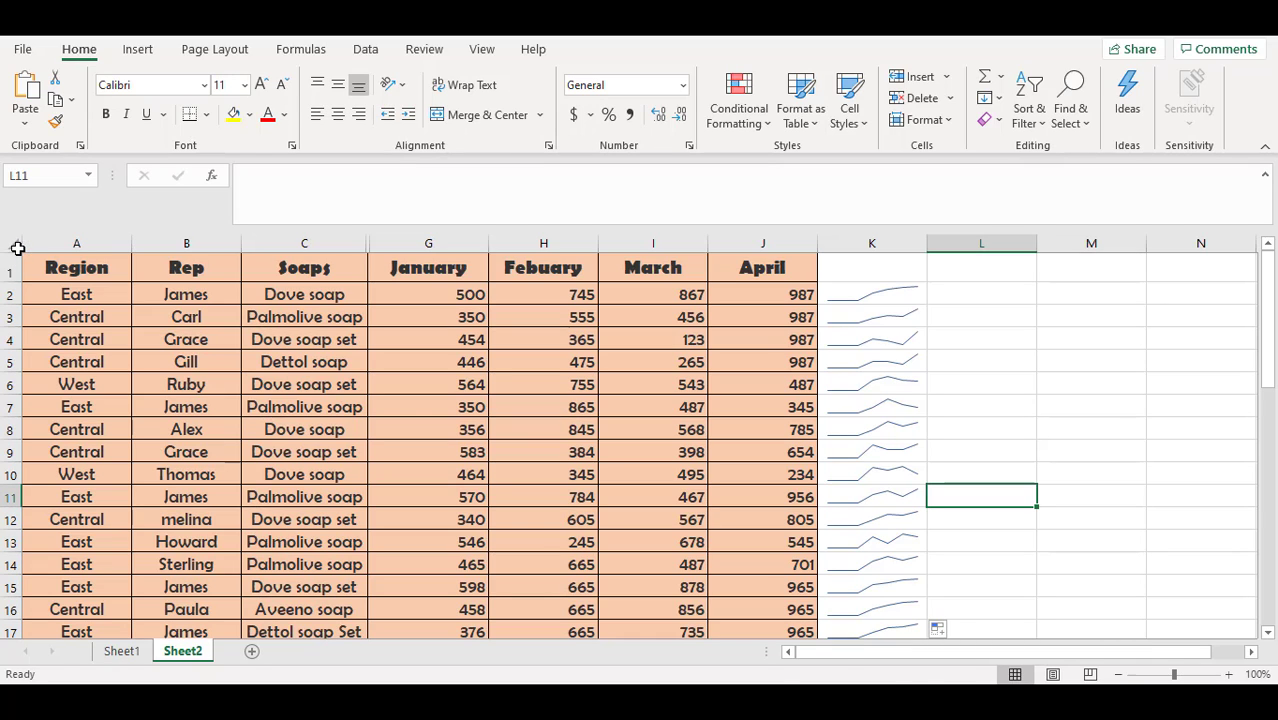
click(14, 245)
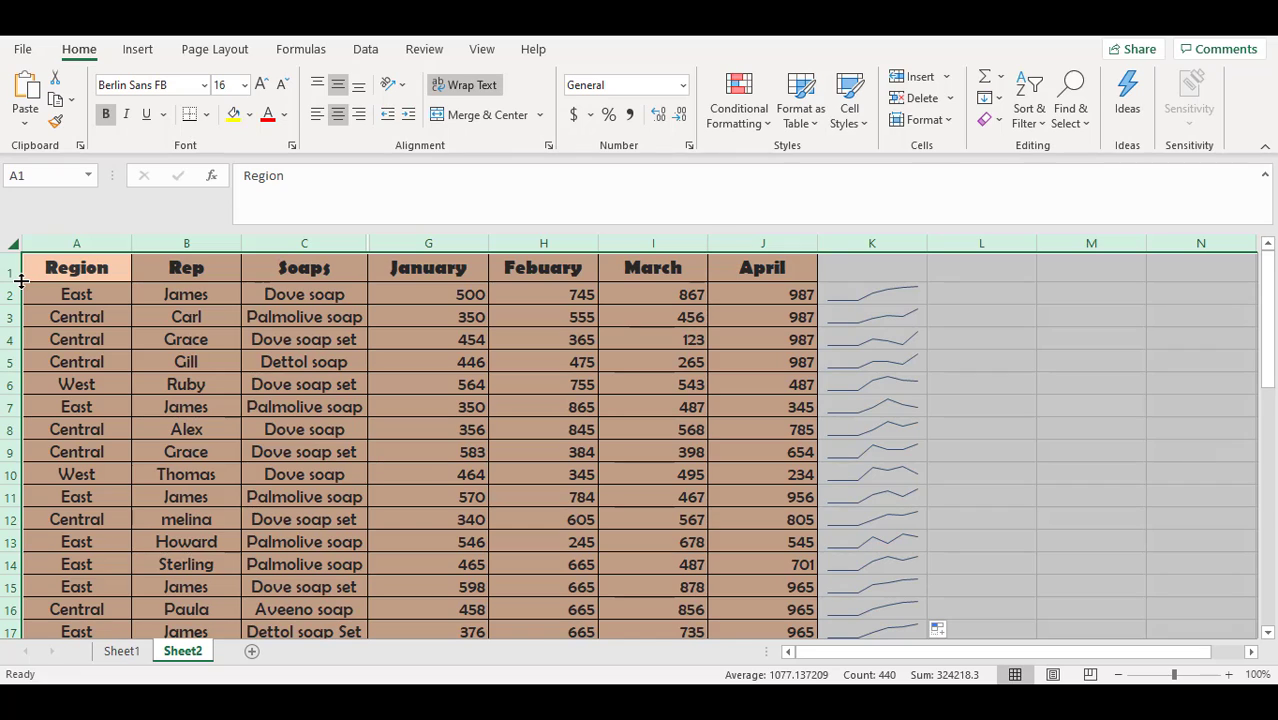
drag(20, 281, 19, 338)
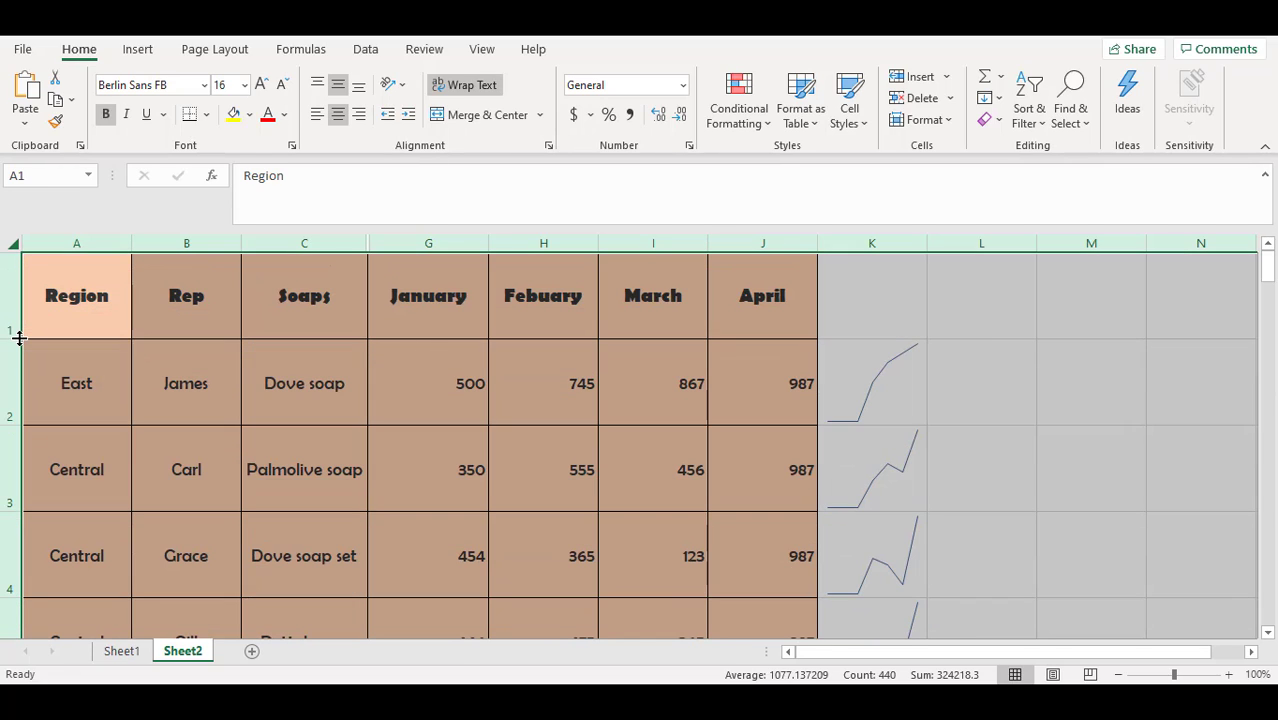
click(955, 327)
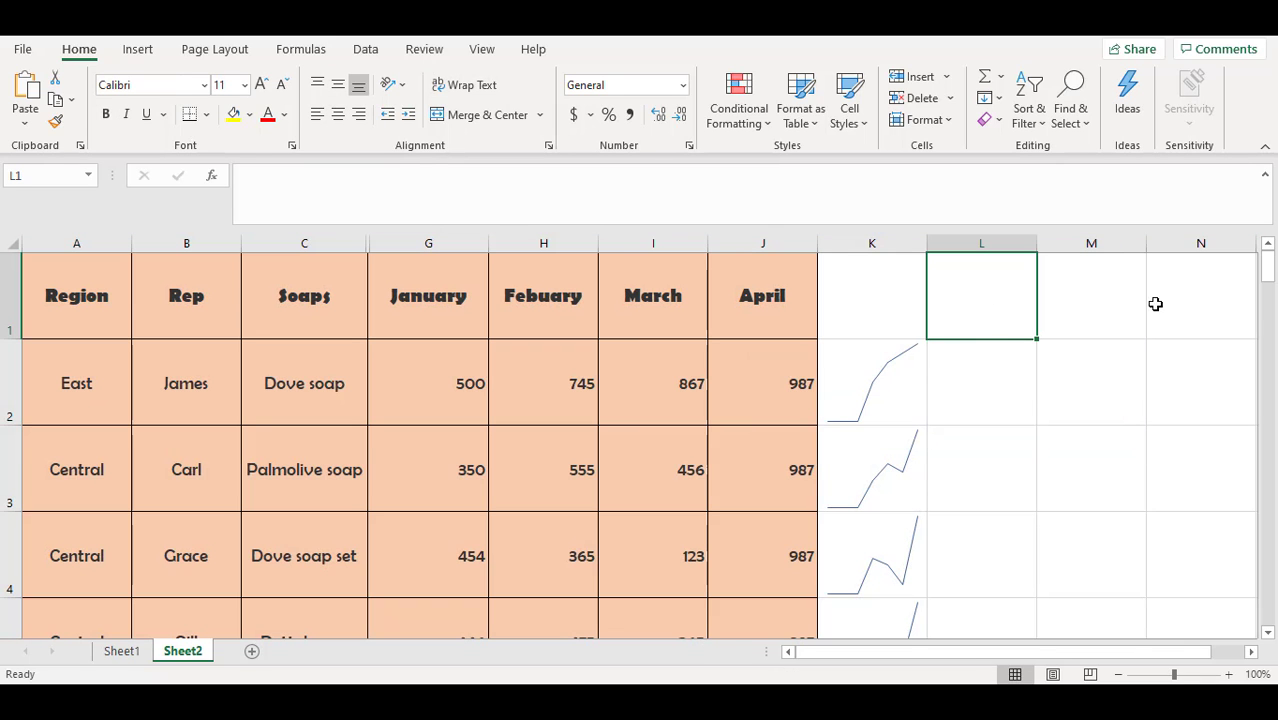
mouse_move(1269, 272)
mouse_down()
mouse_move(1270, 390)
mouse_move(1271, 281)
mouse_up()
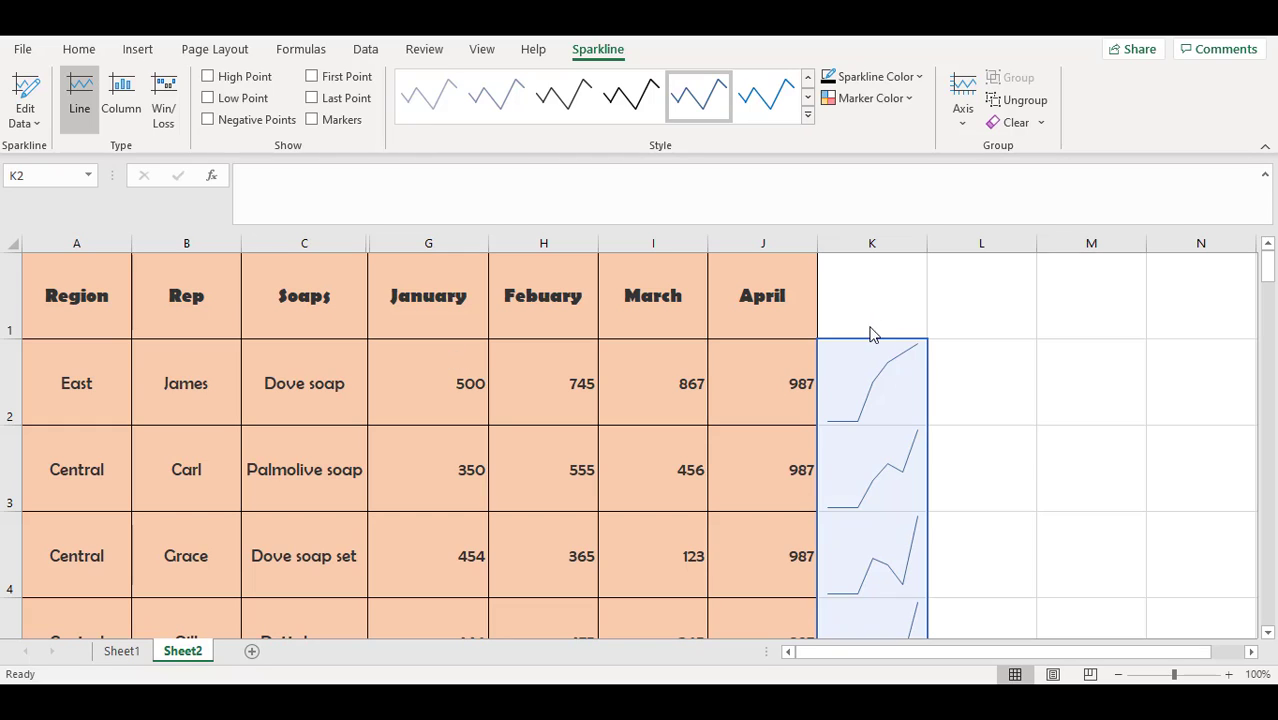
Try several line styles on the column K sparklines, ending with the black one
click(870, 345)
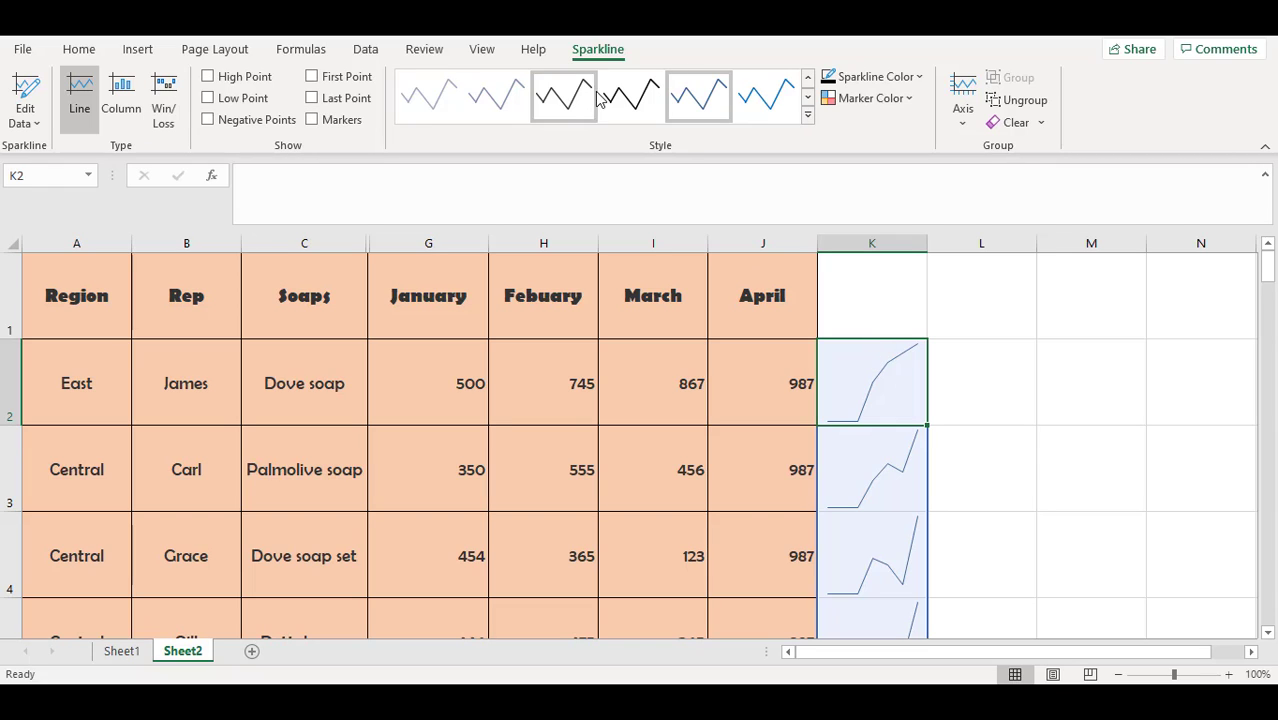
click(768, 110)
click(700, 104)
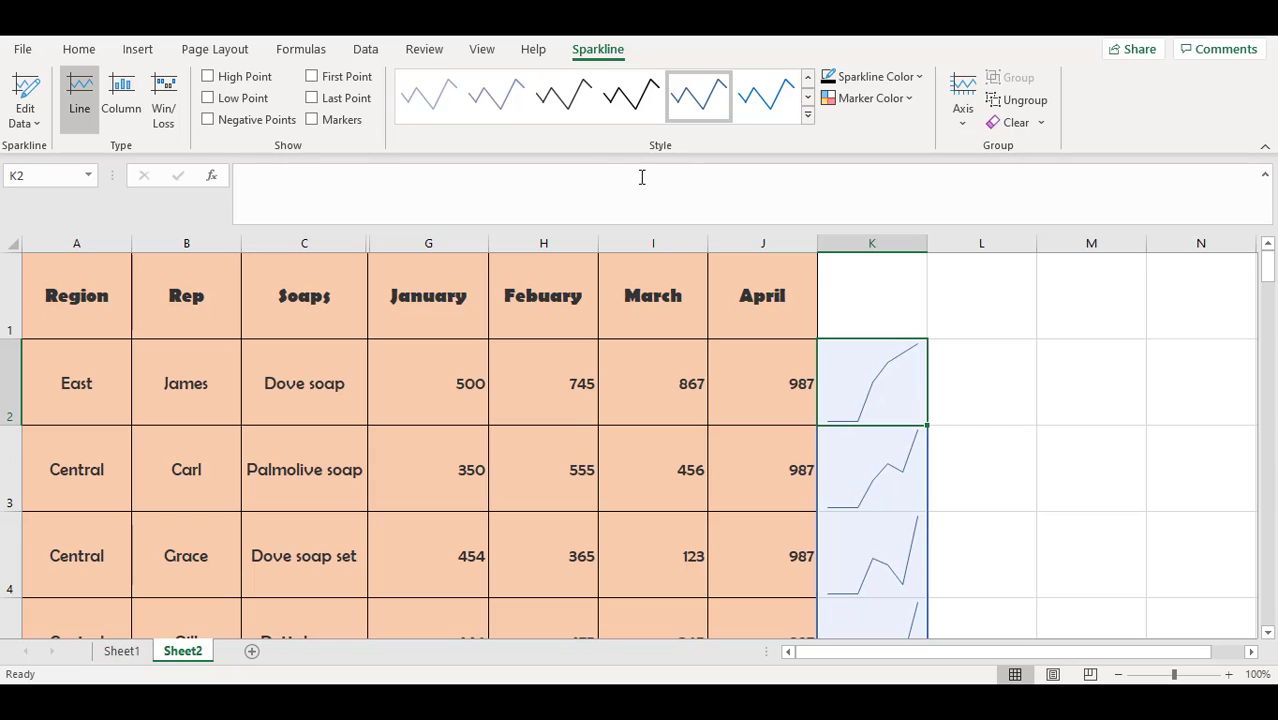
click(565, 103)
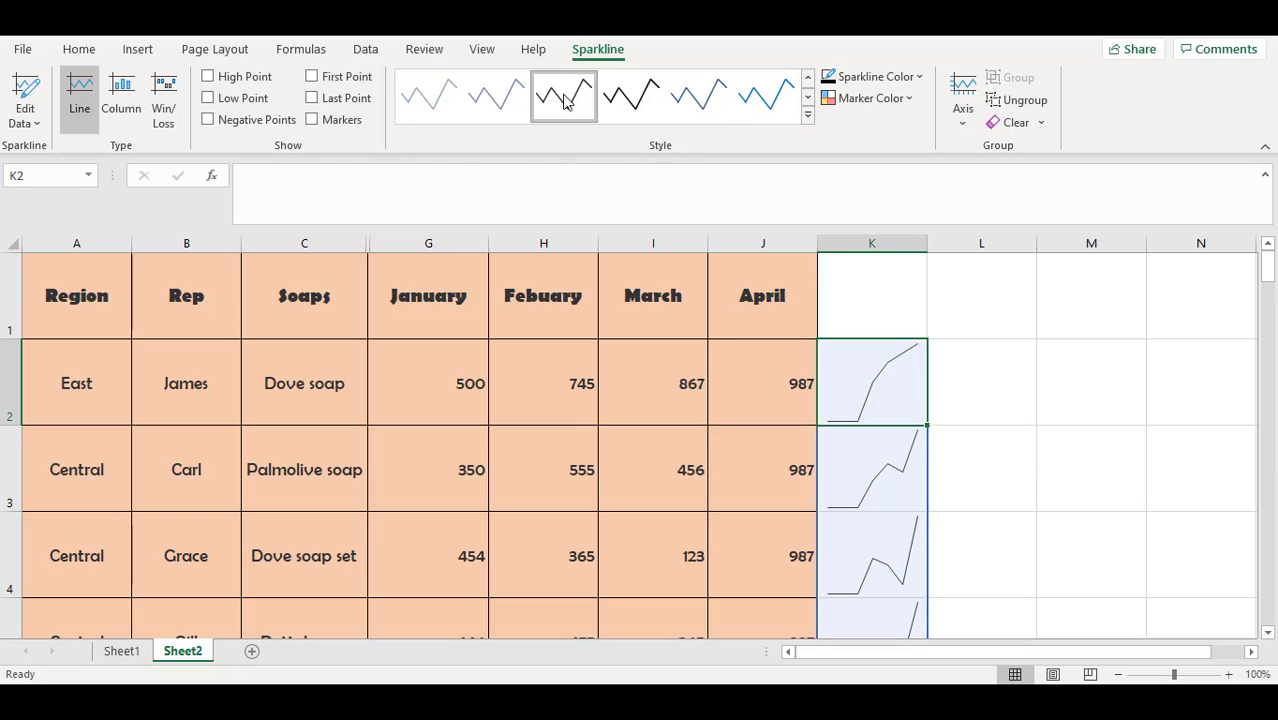
click(624, 112)
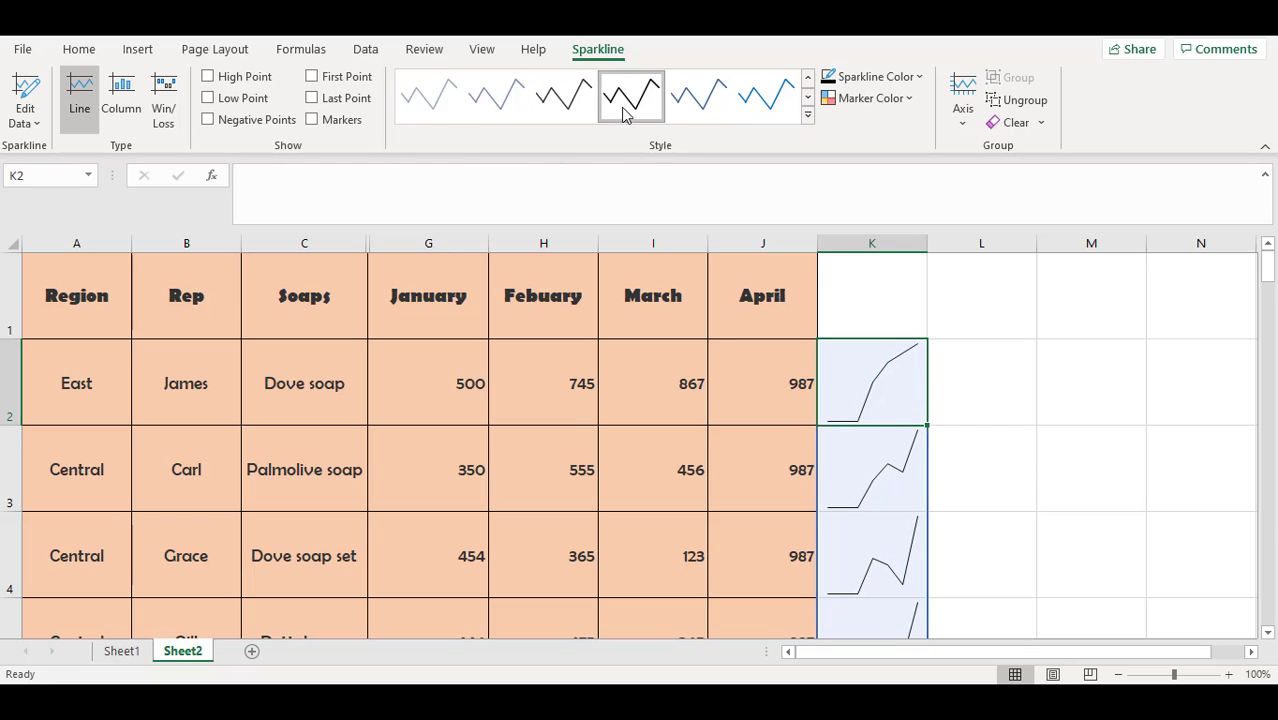
Set the sparkline color to black and try highlighting the high point of each line
click(876, 78)
click(844, 124)
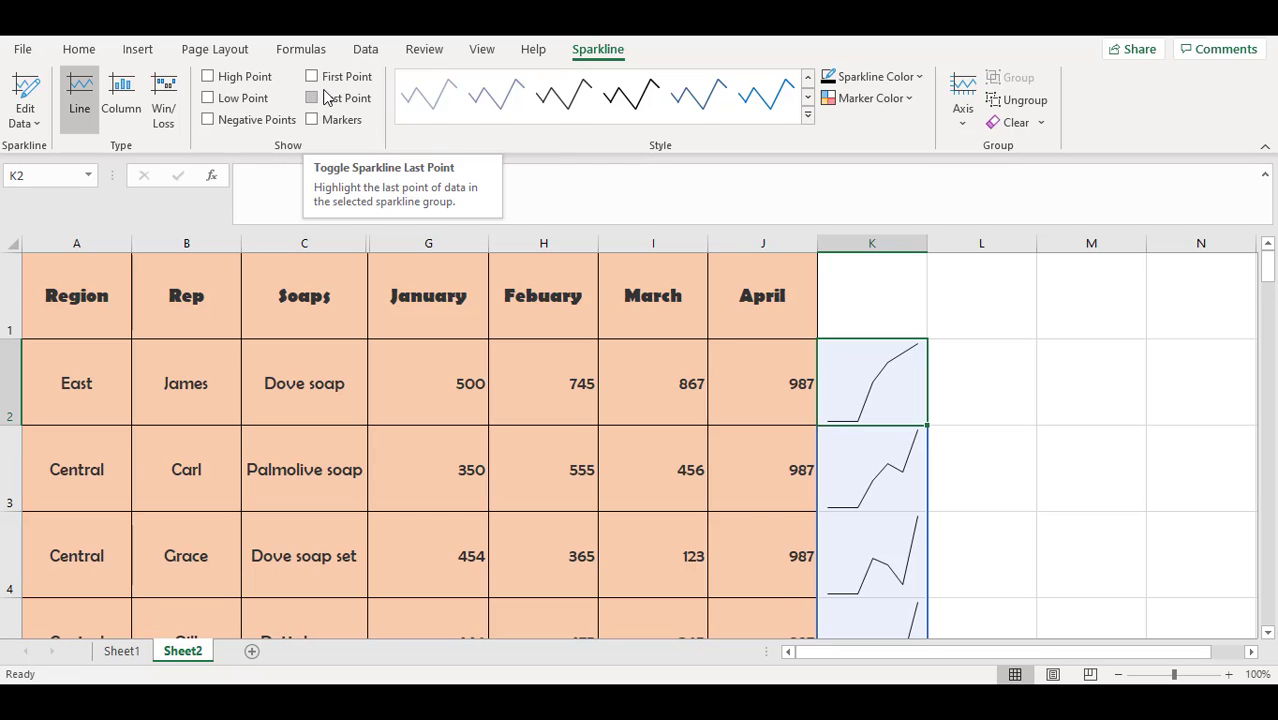
click(237, 79)
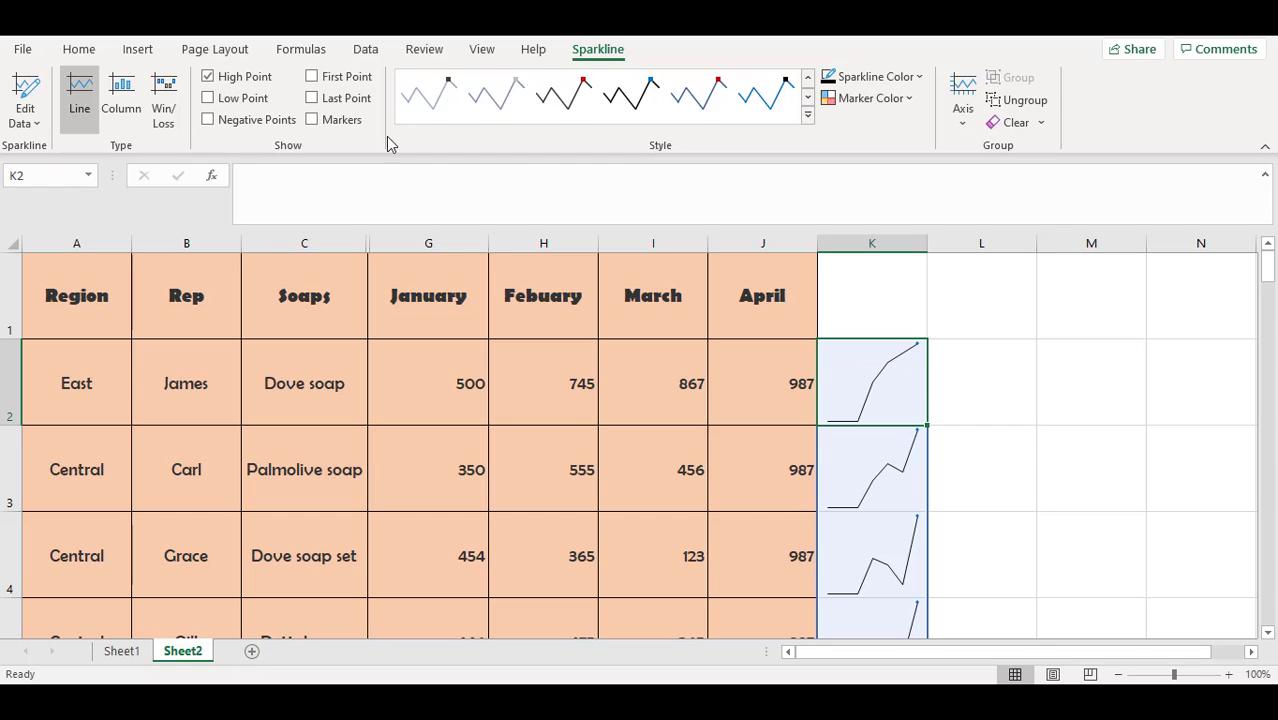
click(314, 105)
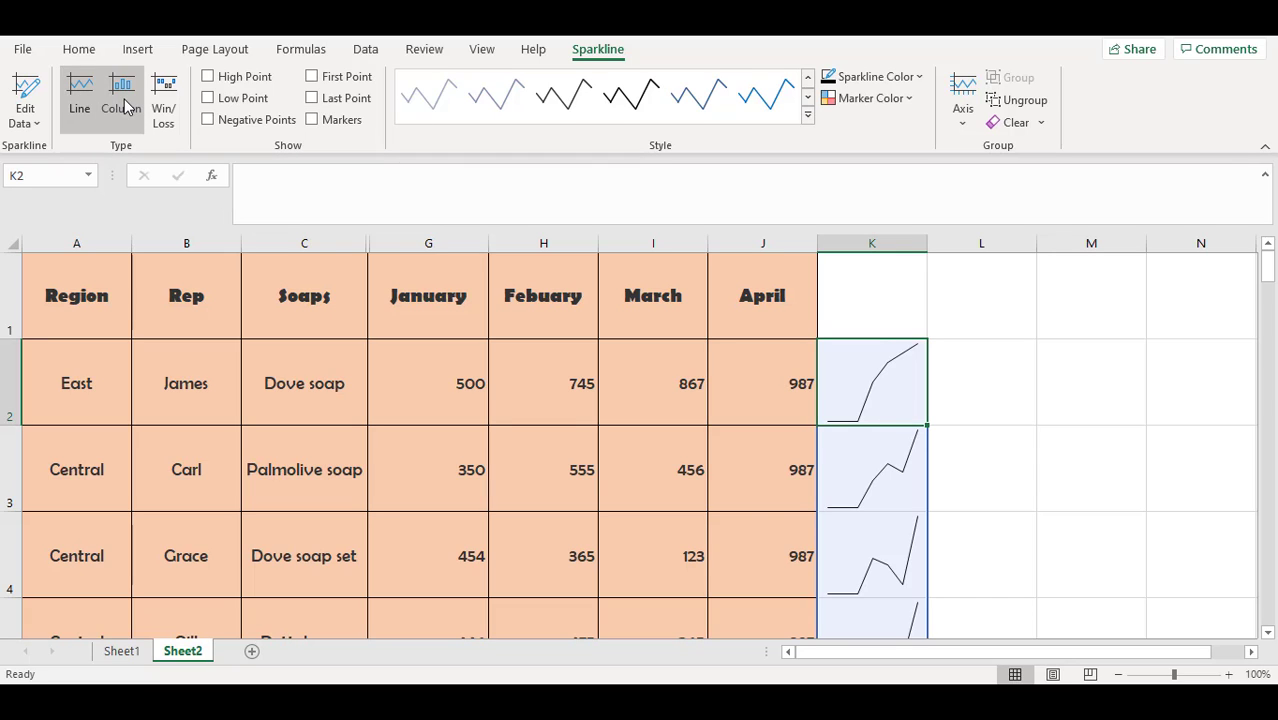
Change the column K sparklines to the Column type and apply the dark blue style
click(122, 100)
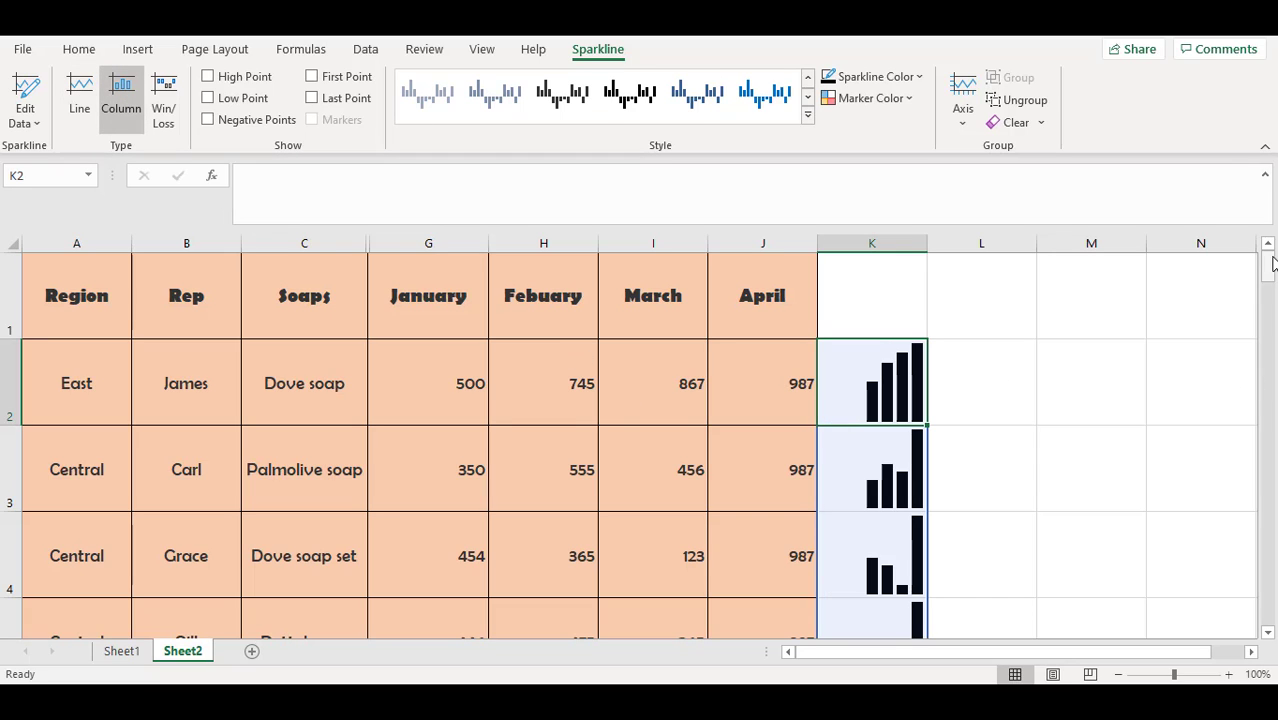
mouse_move(1268, 266)
mouse_down()
mouse_move(1271, 322)
mouse_move(1270, 265)
mouse_up()
click(746, 102)
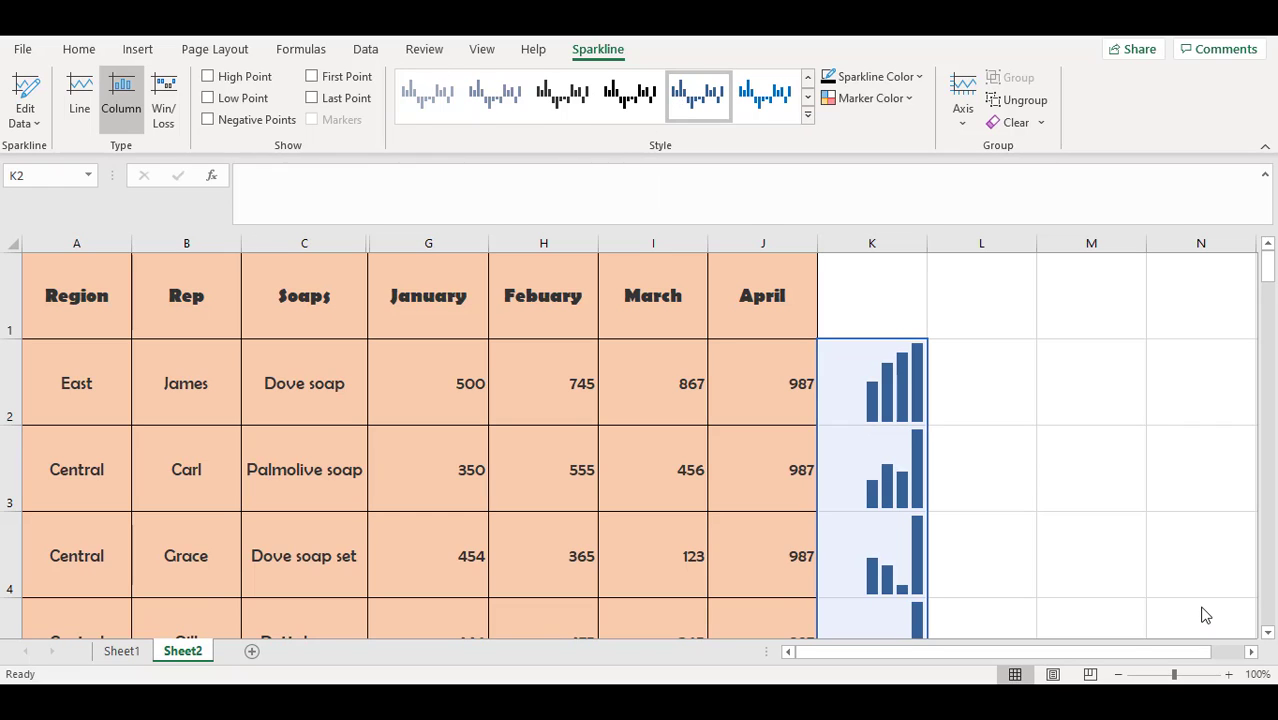
Highlight the high point in the column K sparklines and change their type to Win/Loss
click(238, 80)
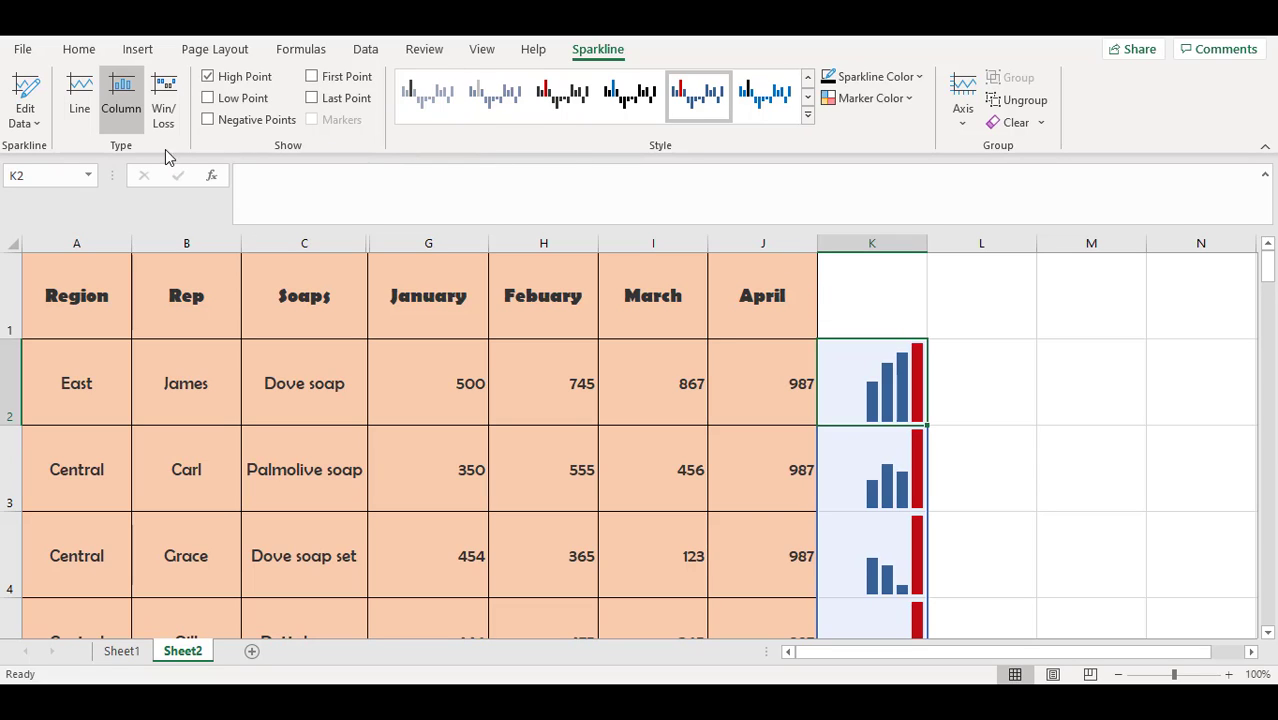
click(164, 112)
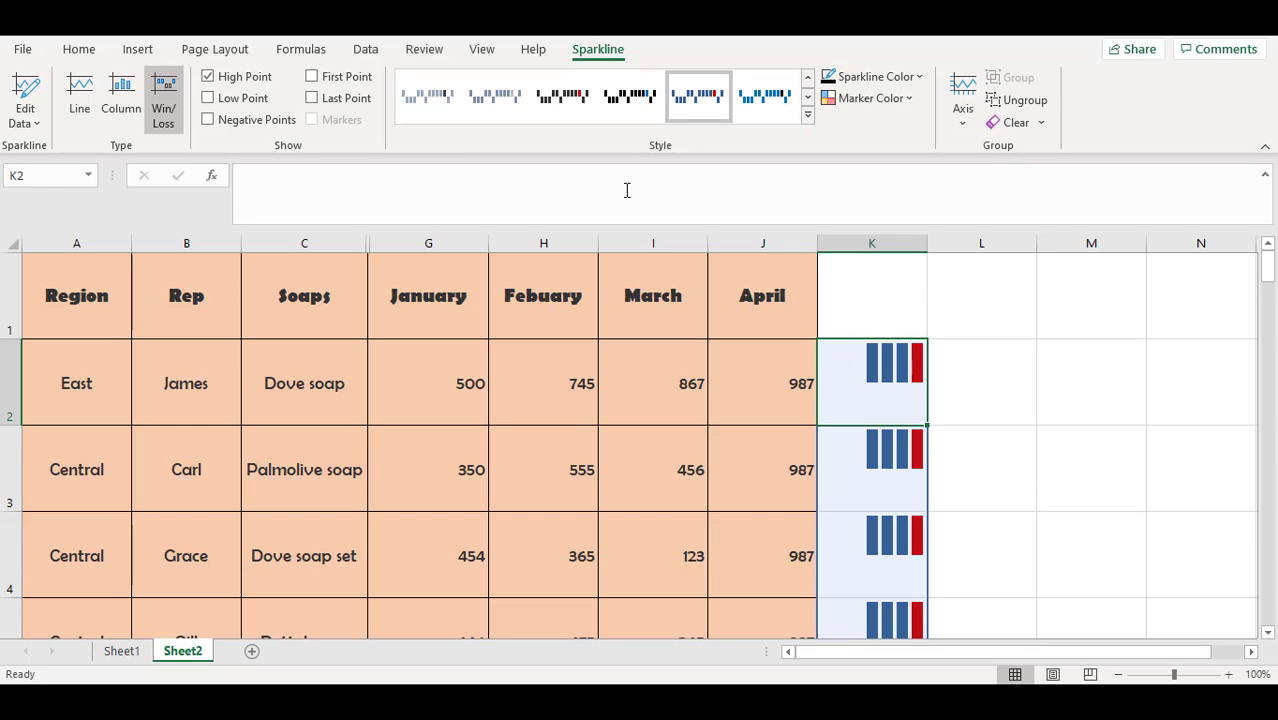
click(209, 120)
click(209, 120)
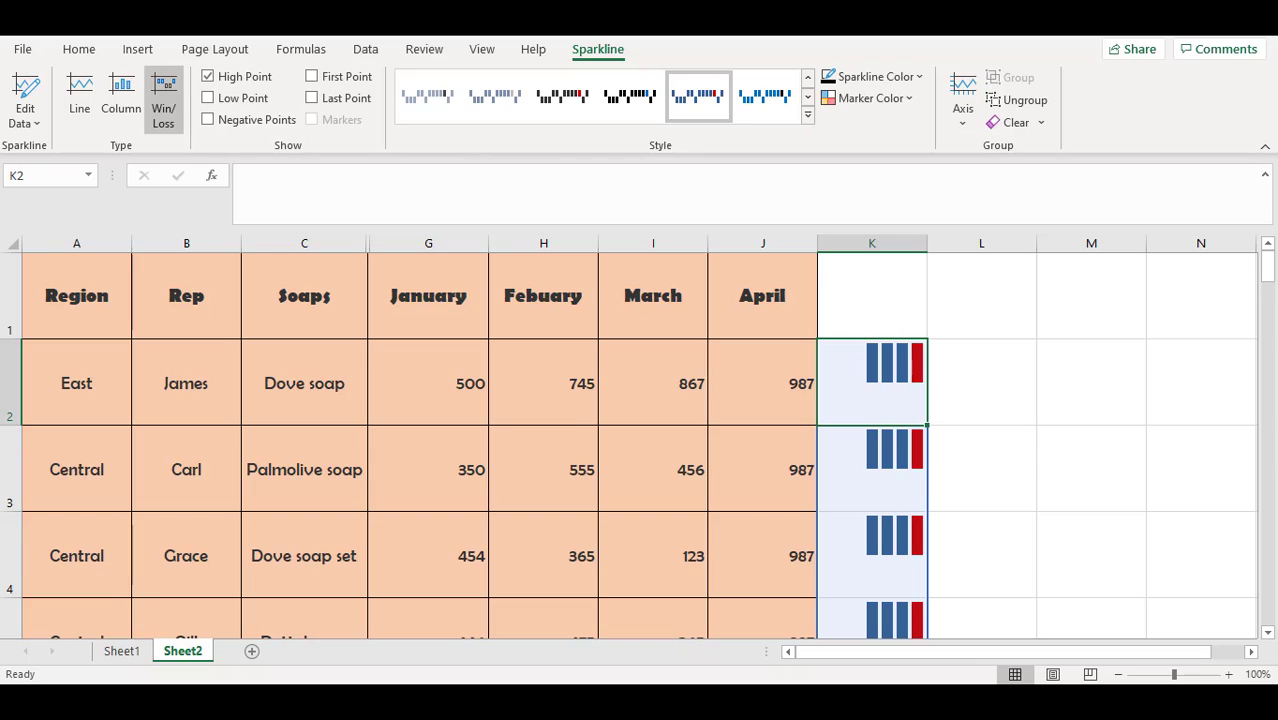